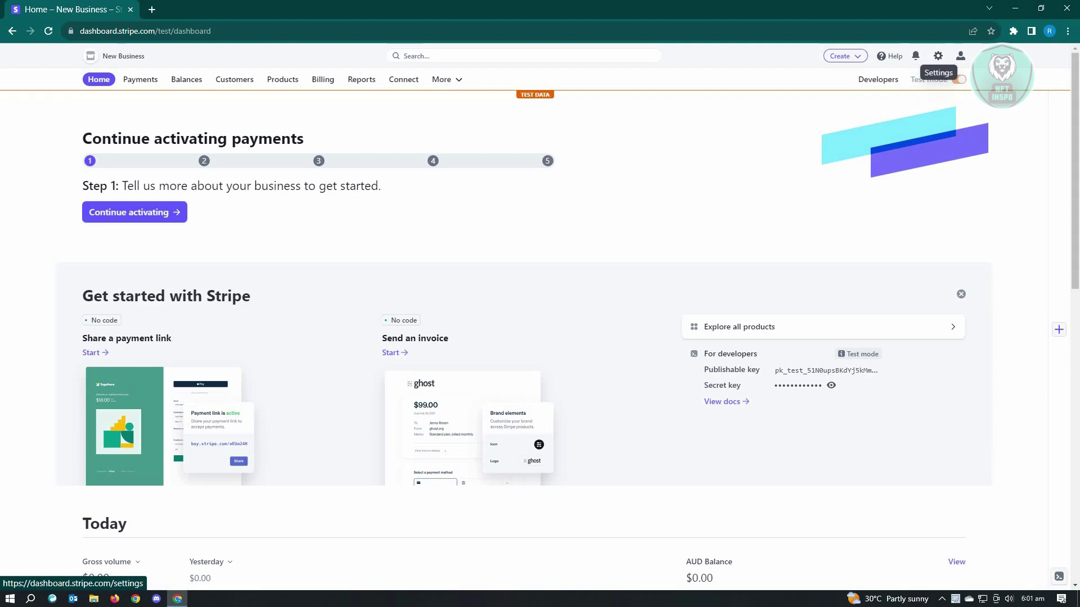
pyautogui.click(938, 56)
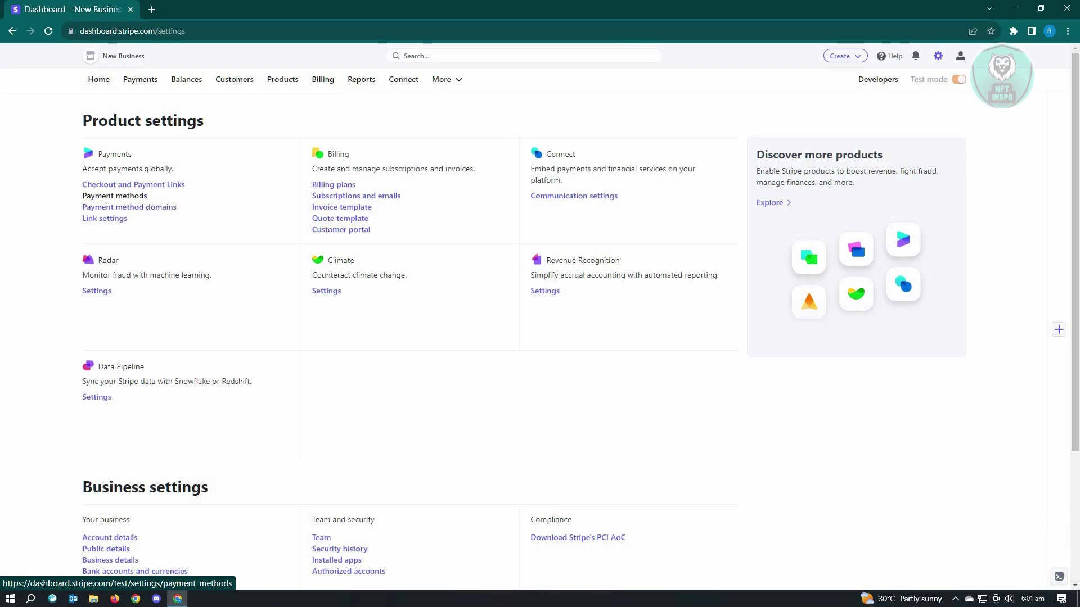
# - Go to Payment methods settings to show Google Pay turned on under Wallets
pyautogui.click(114, 195)
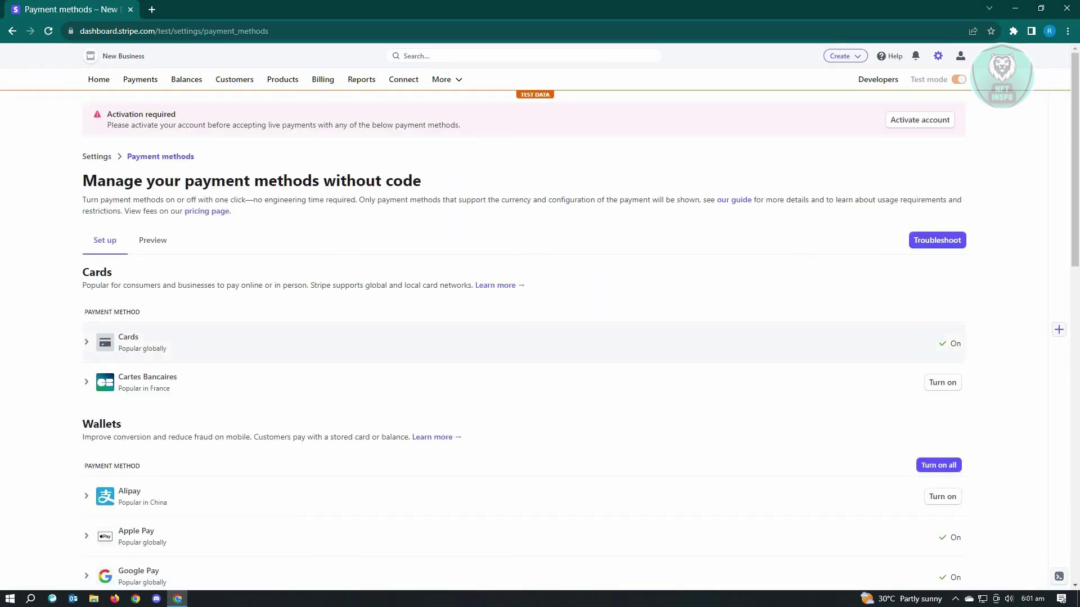
pyautogui.scroll(-3, 346, 326)
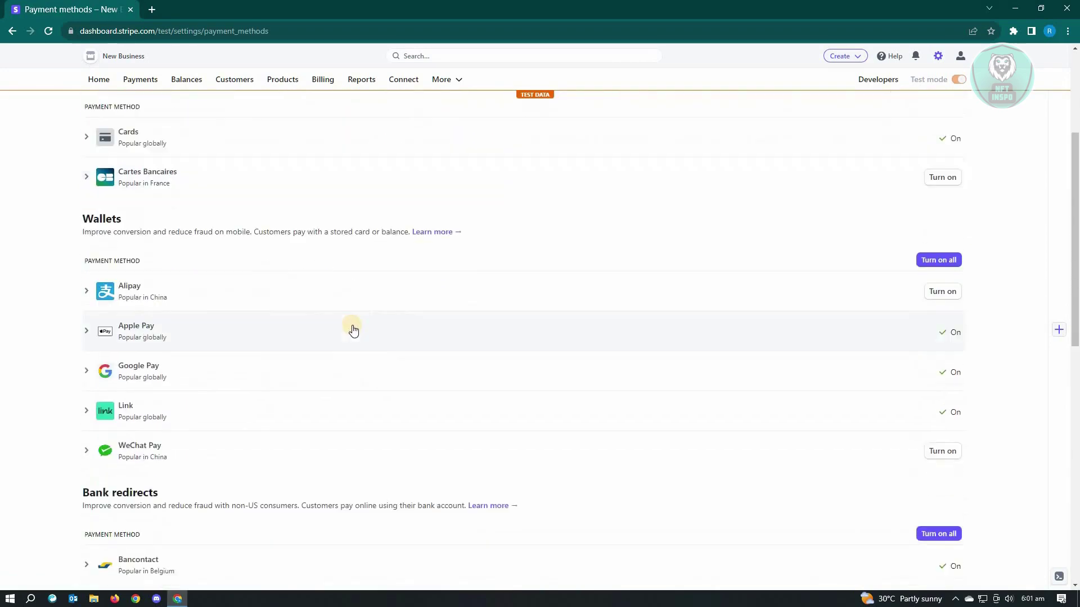
pyautogui.scroll(-1, 352, 330)
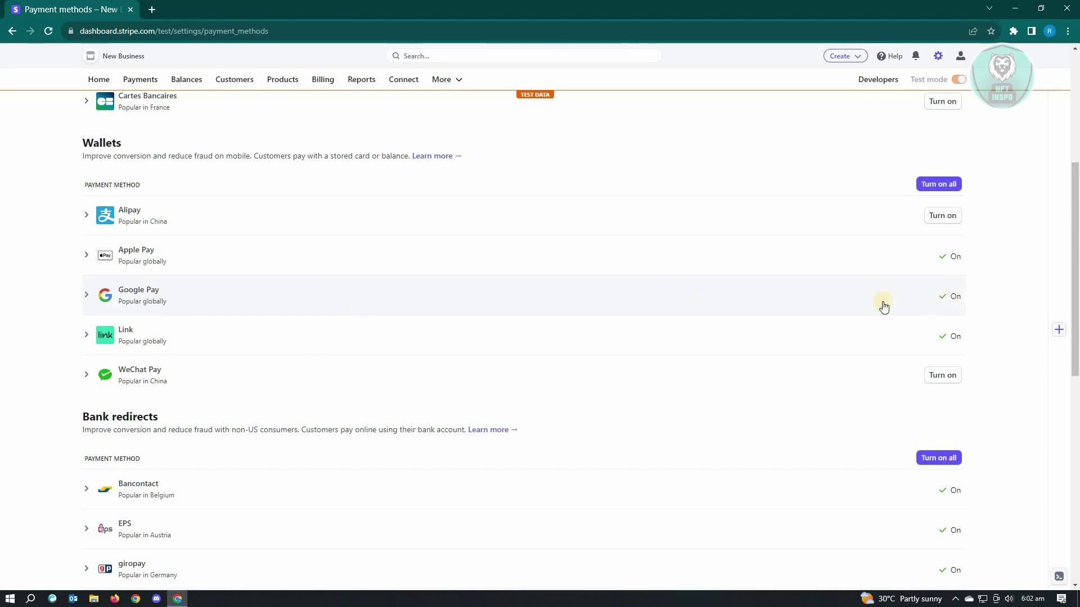
pyautogui.click(109, 299)
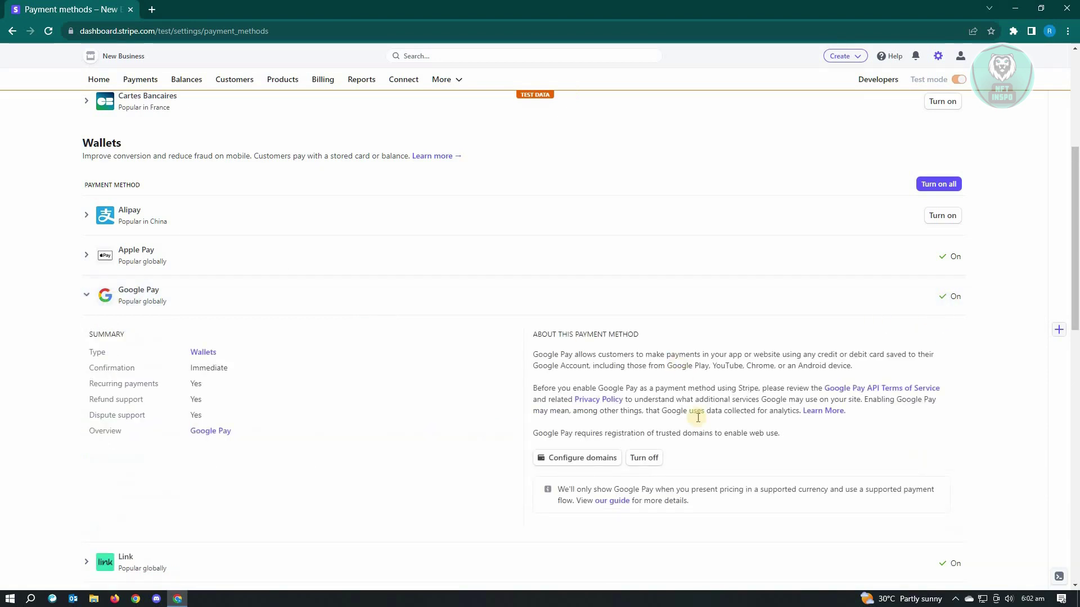